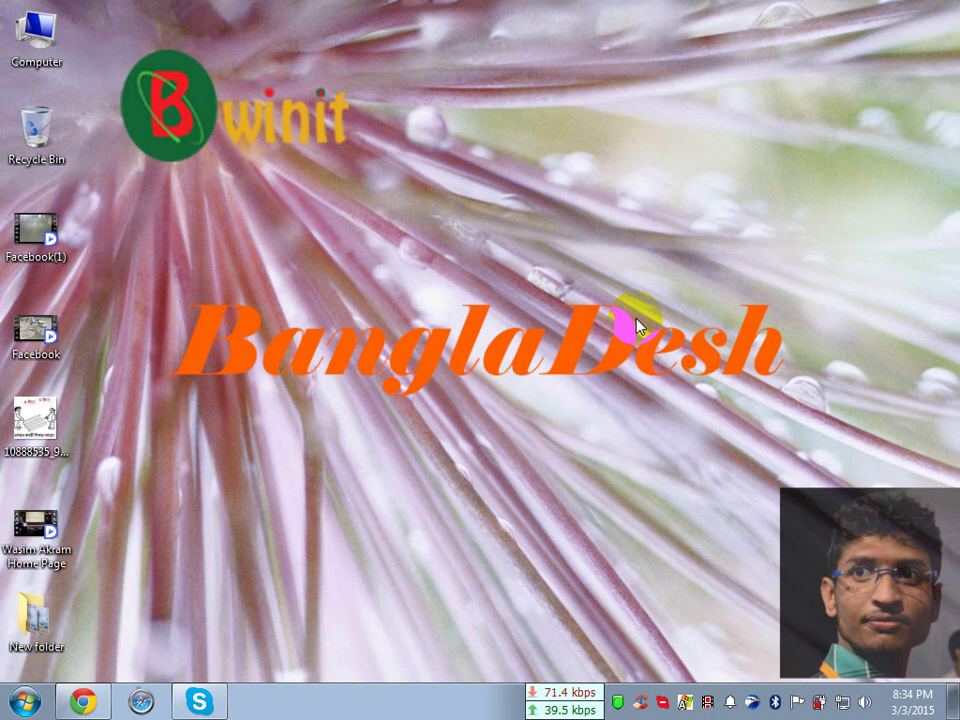
Step: Refresh the desktop twice from its right-click menu
{"action": "right_click", "coordinate": [318, 251]}
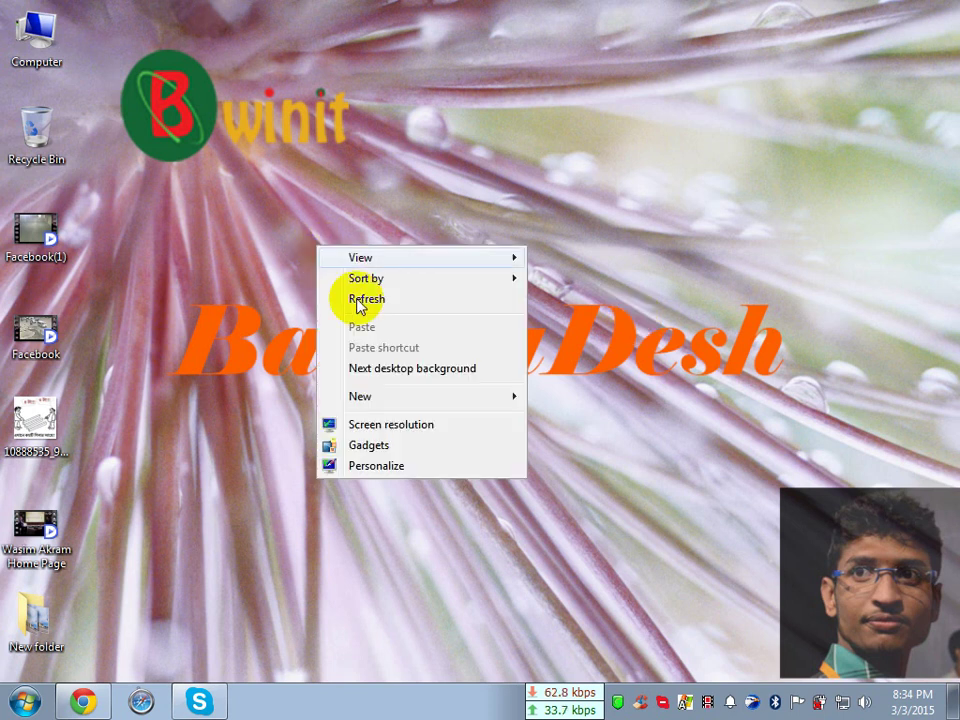
{"action": "left_click", "coordinate": [354, 297]}
{"action": "right_click", "coordinate": [283, 252]}
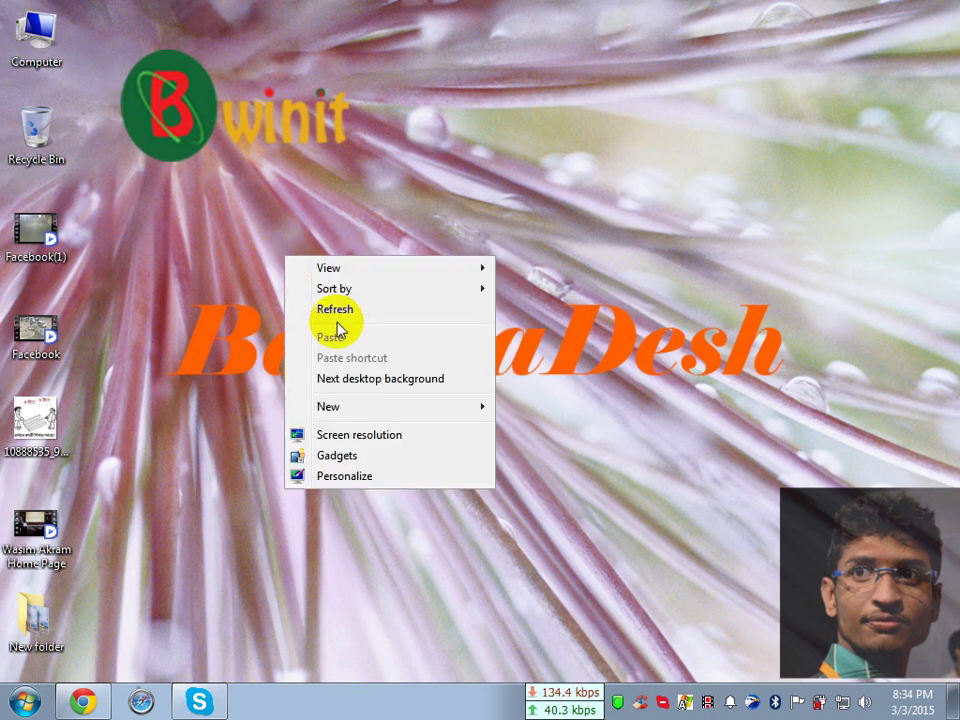
{"action": "left_click", "coordinate": [340, 310]}
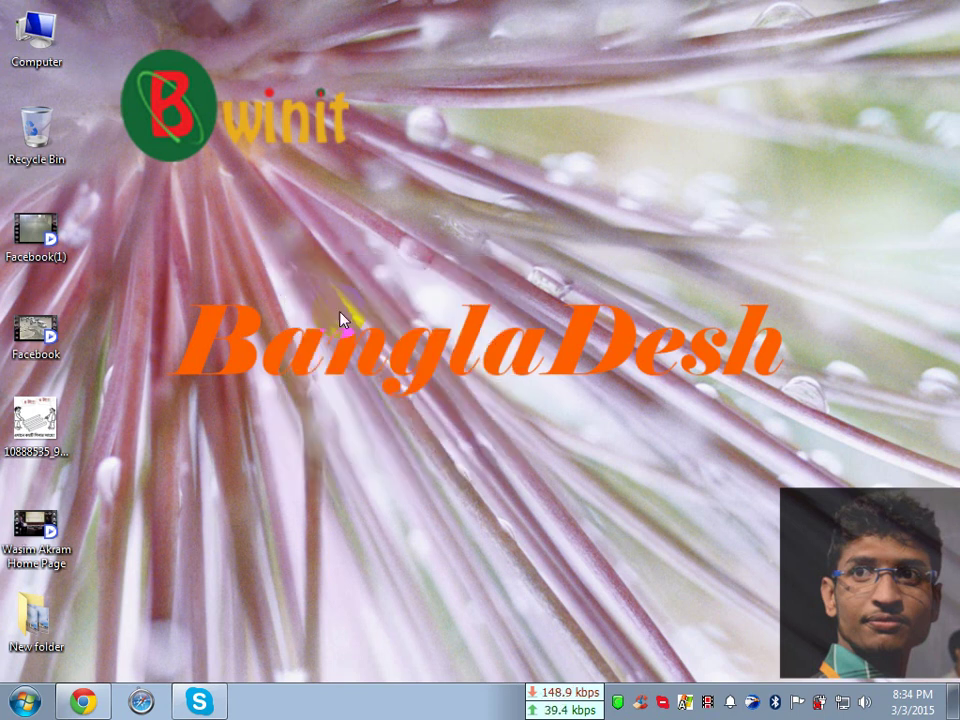
Step: Bring Chrome forward and open the first TeamViewer result in a new tab
{"action": "left_click", "coordinate": [82, 700]}
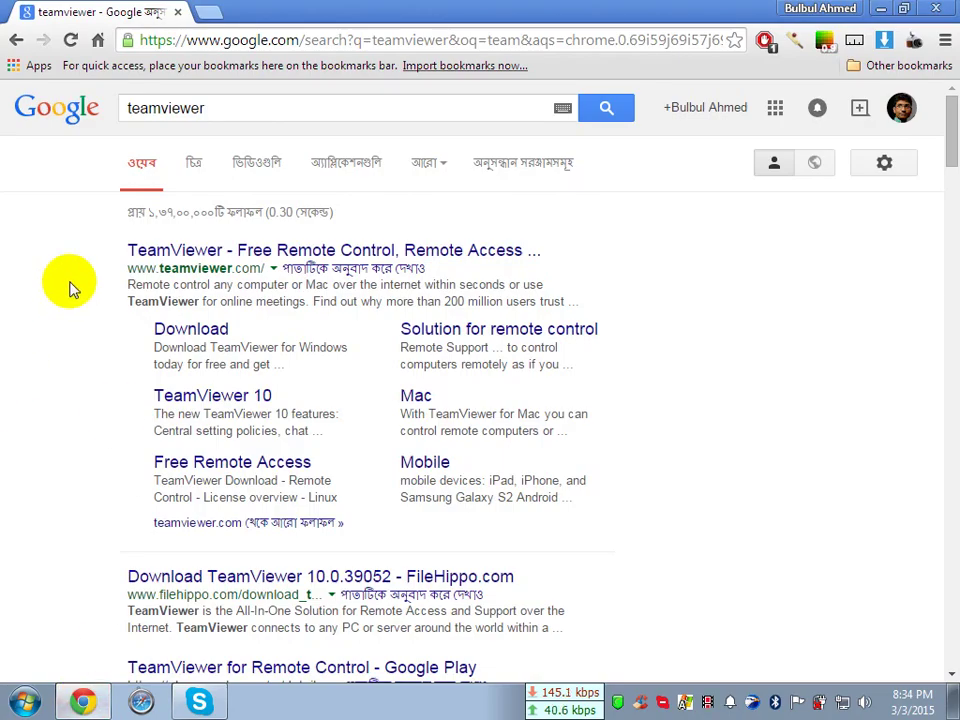
{"action": "left_click", "coordinate": [219, 115]}
{"action": "left_click_drag", "start_coordinate": [220, 110], "coordinate": [125, 118]}
{"action": "left_click", "coordinate": [216, 107]}
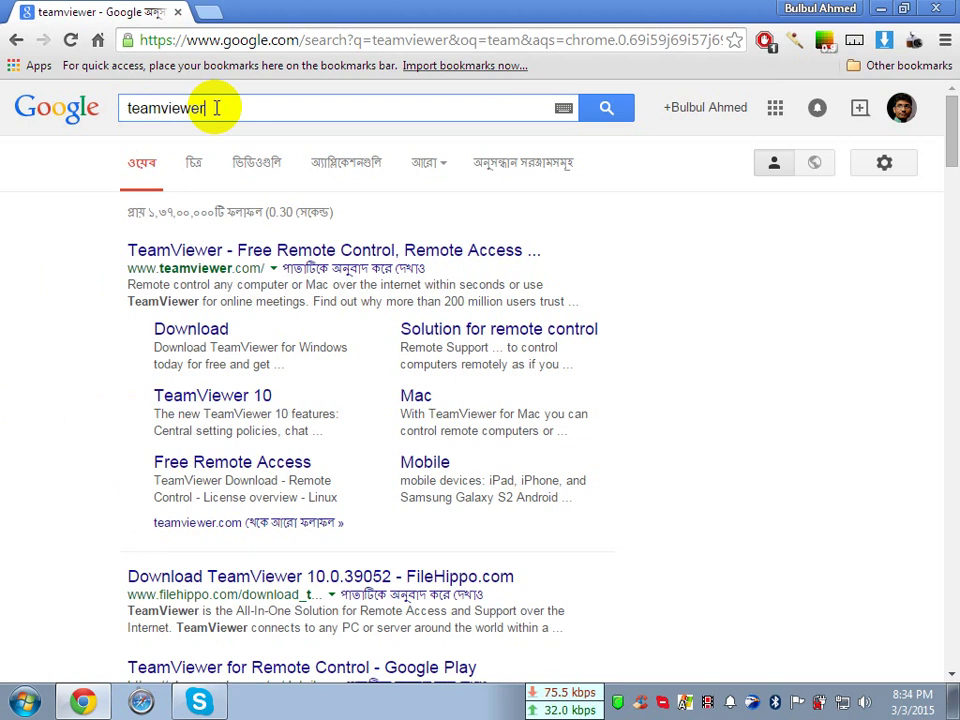
{"action": "right_click", "coordinate": [359, 253]}
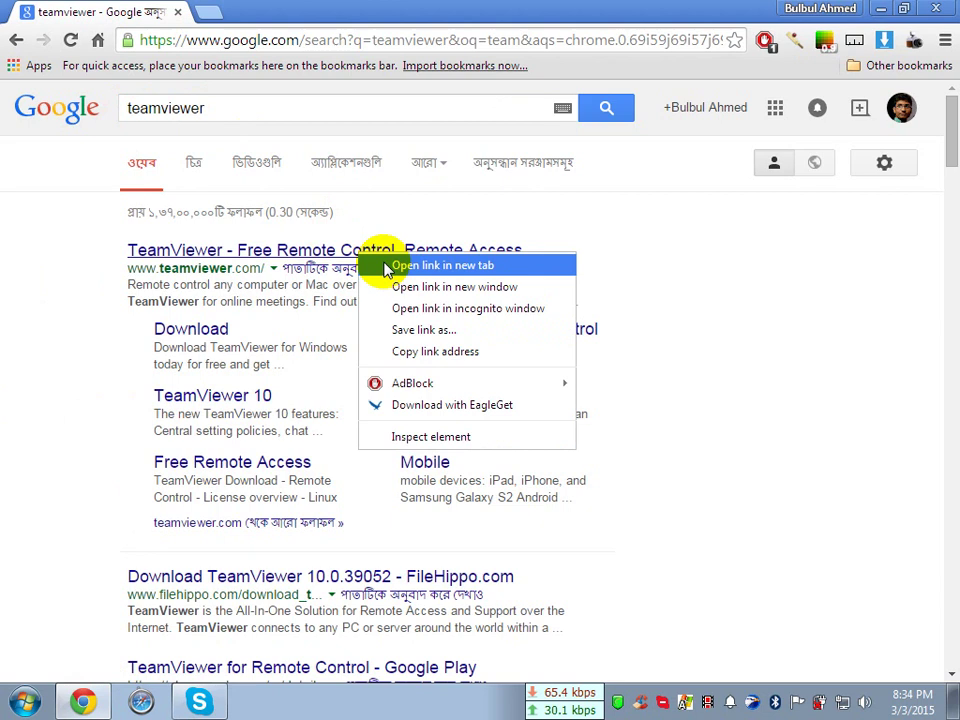
{"action": "left_click", "coordinate": [440, 265]}
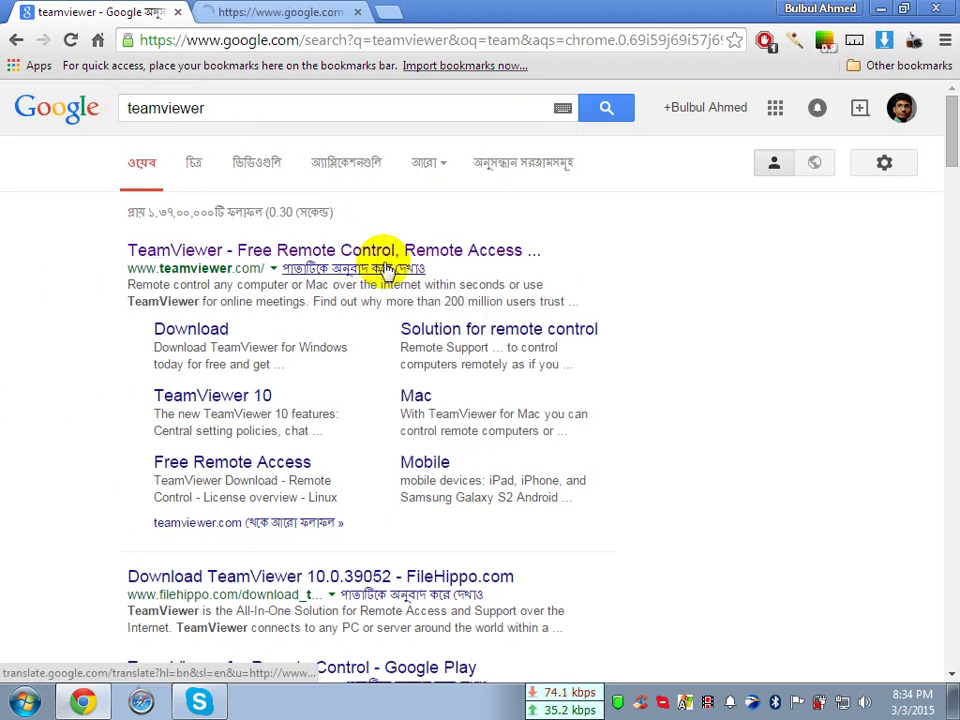
{"action": "left_click", "coordinate": [311, 11]}
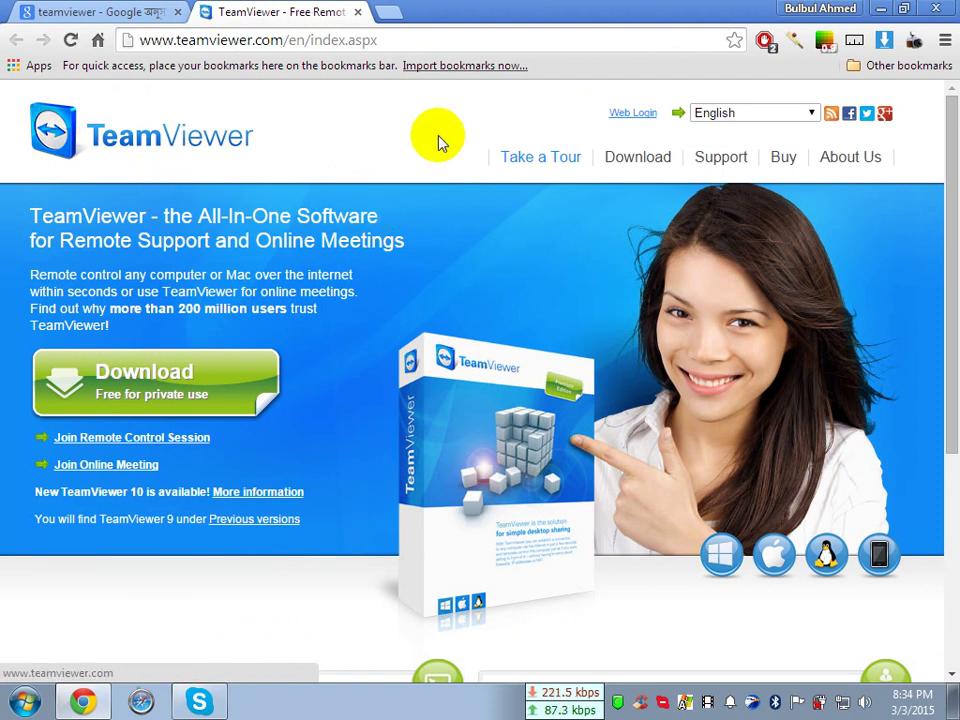
Step: Go to TeamViewer's Buy page and review the Business, Premium and Corporate pricing tables
{"action": "mouse_move", "coordinate": [945, 246]}
{"action": "left_mouse_down"}
{"action": "mouse_move", "coordinate": [953, 465]}
{"action": "mouse_move", "coordinate": [949, 186]}
{"action": "left_mouse_up"}
{"action": "mouse_move", "coordinate": [790, 170]}
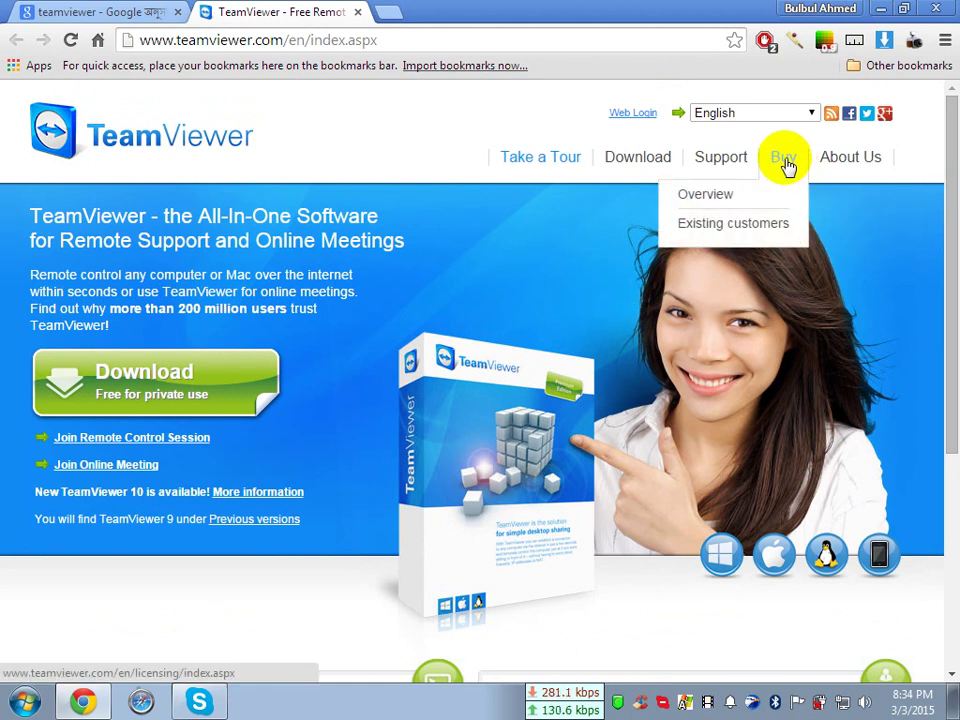
{"action": "left_click", "coordinate": [788, 165]}
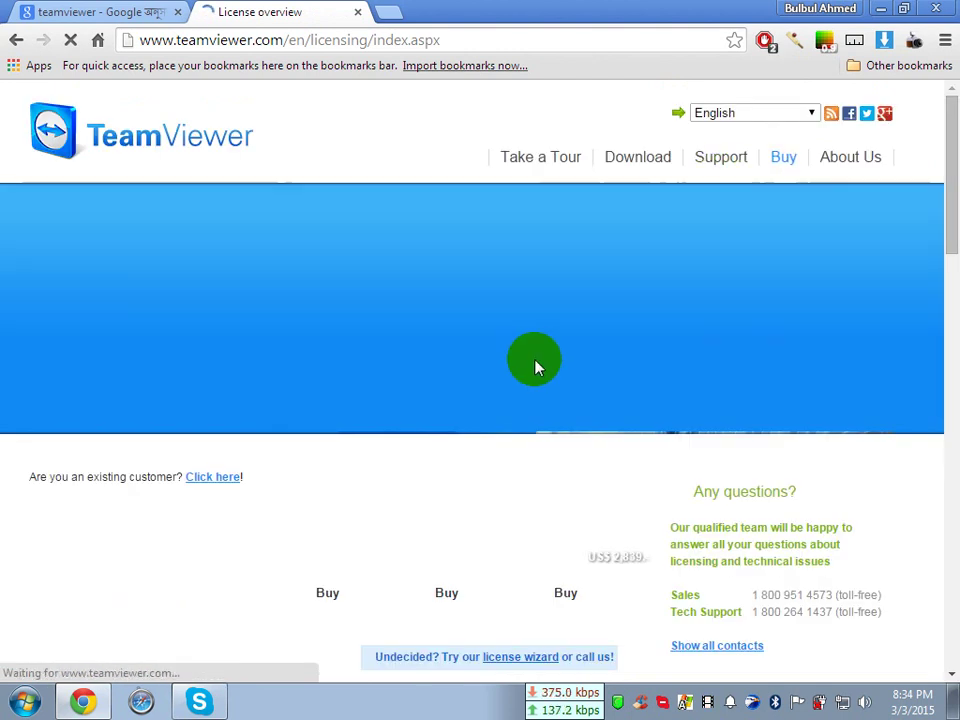
{"action": "scroll", "coordinate": [534, 366], "scroll_direction": "down", "scroll_amount": 1}
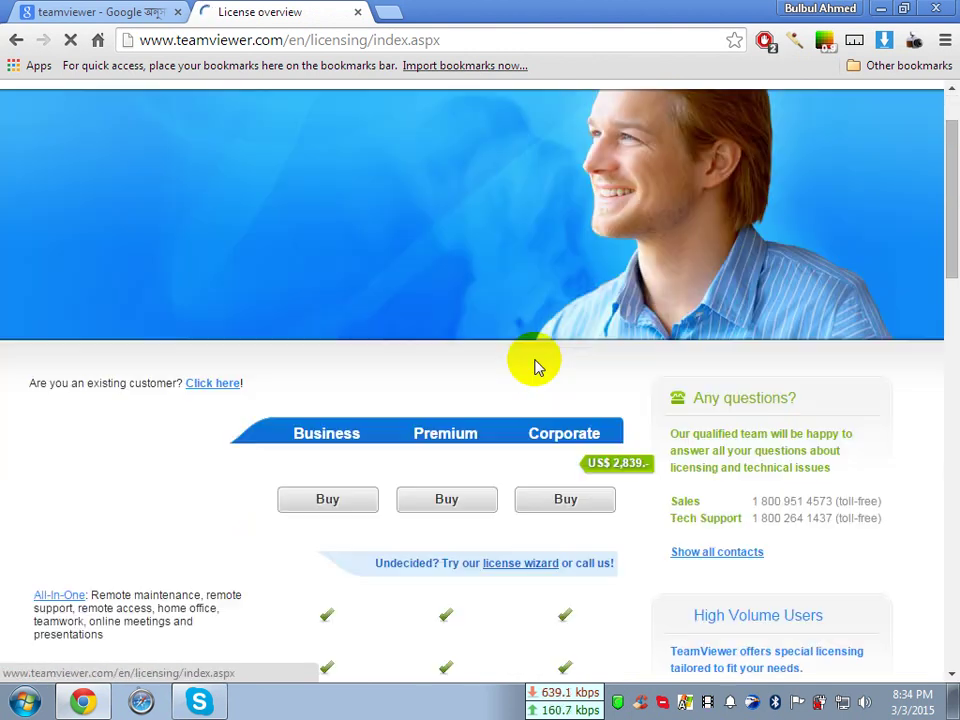
{"action": "scroll", "coordinate": [534, 366], "scroll_direction": "down", "scroll_amount": 4}
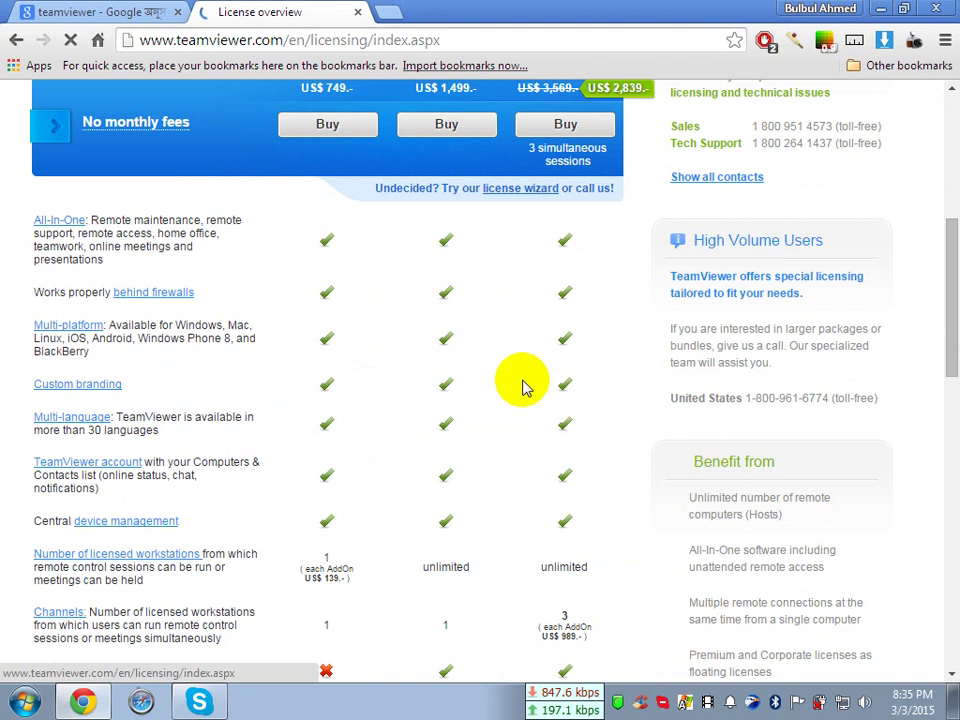
{"action": "scroll", "coordinate": [521, 387], "scroll_direction": "up", "scroll_amount": 3}
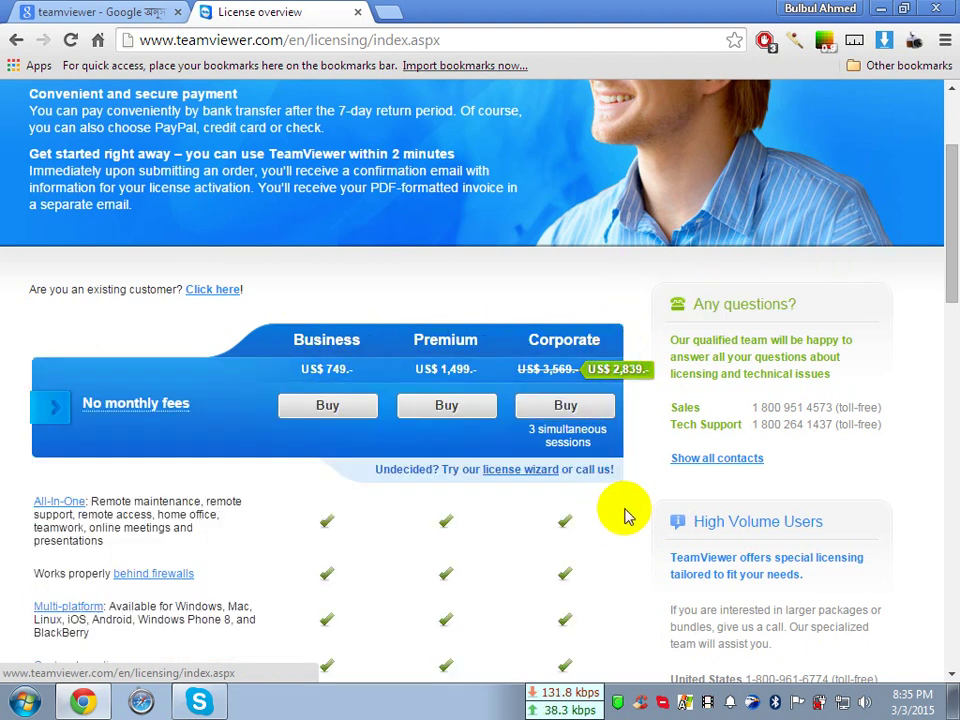
{"action": "scroll", "coordinate": [625, 515], "scroll_direction": "down", "scroll_amount": 9}
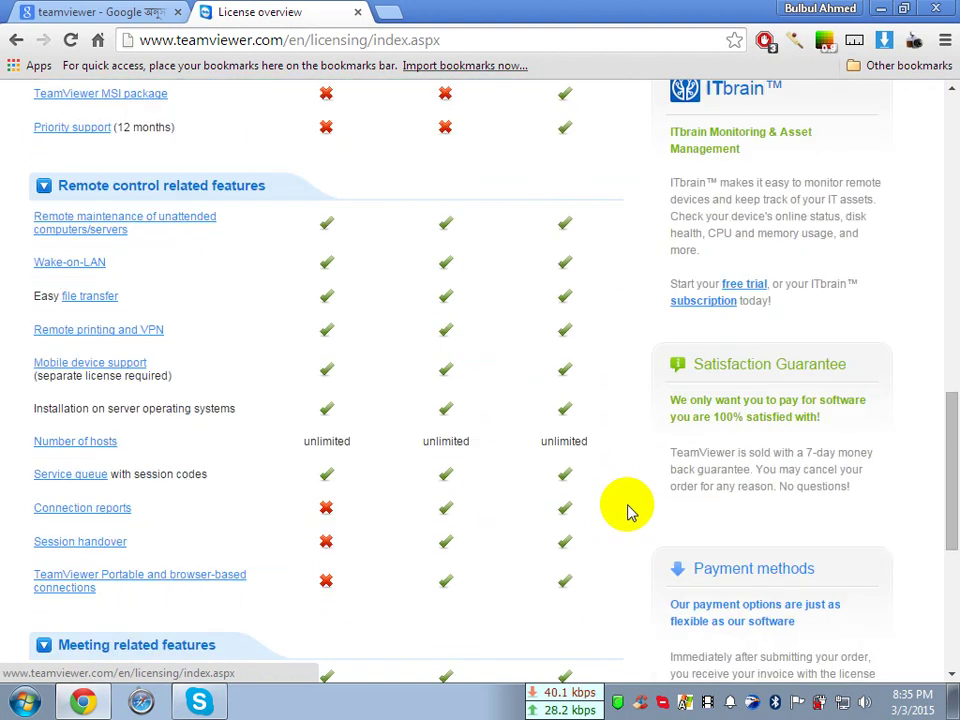
{"action": "scroll", "coordinate": [628, 510], "scroll_direction": "down", "scroll_amount": 5}
{"action": "scroll", "coordinate": [632, 497], "scroll_direction": "up", "scroll_amount": 7}
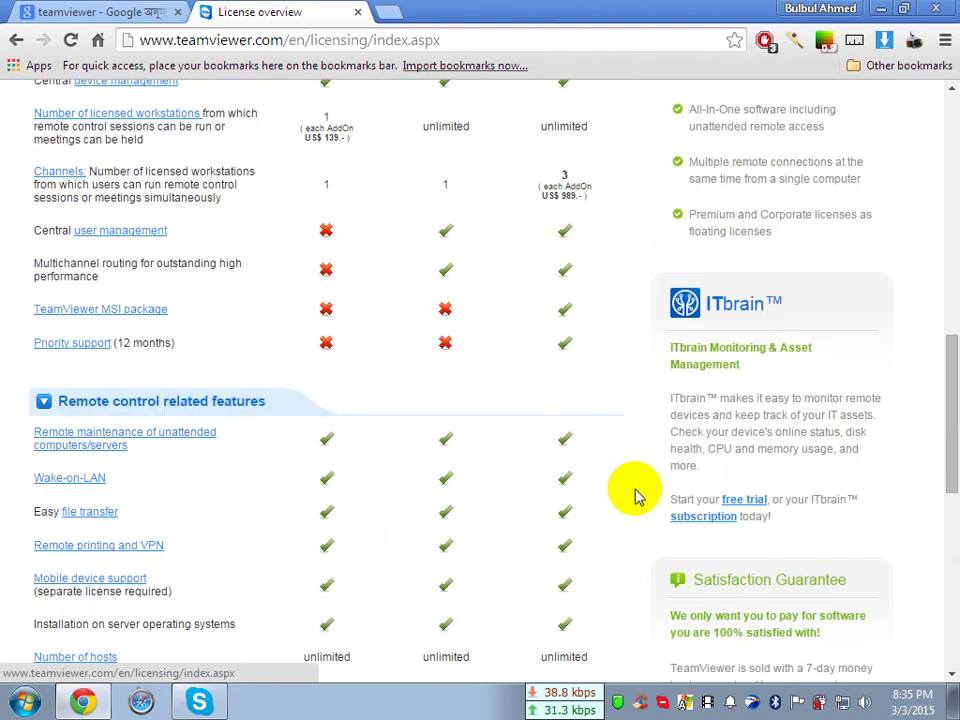
{"action": "scroll", "coordinate": [635, 495], "scroll_direction": "up", "scroll_amount": 12}
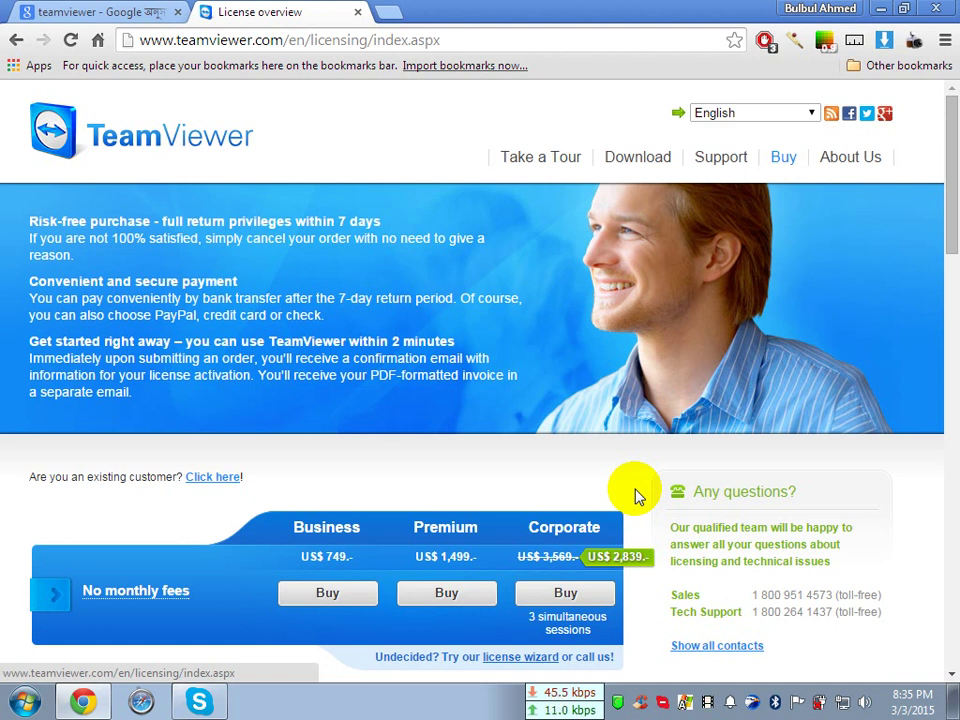
Step: Replace the 'teamviewer' query with 'aeroadmin' and run the suggested search
{"action": "left_click", "coordinate": [143, 8]}
{"action": "left_click_drag", "start_coordinate": [212, 106], "coordinate": [118, 113]}
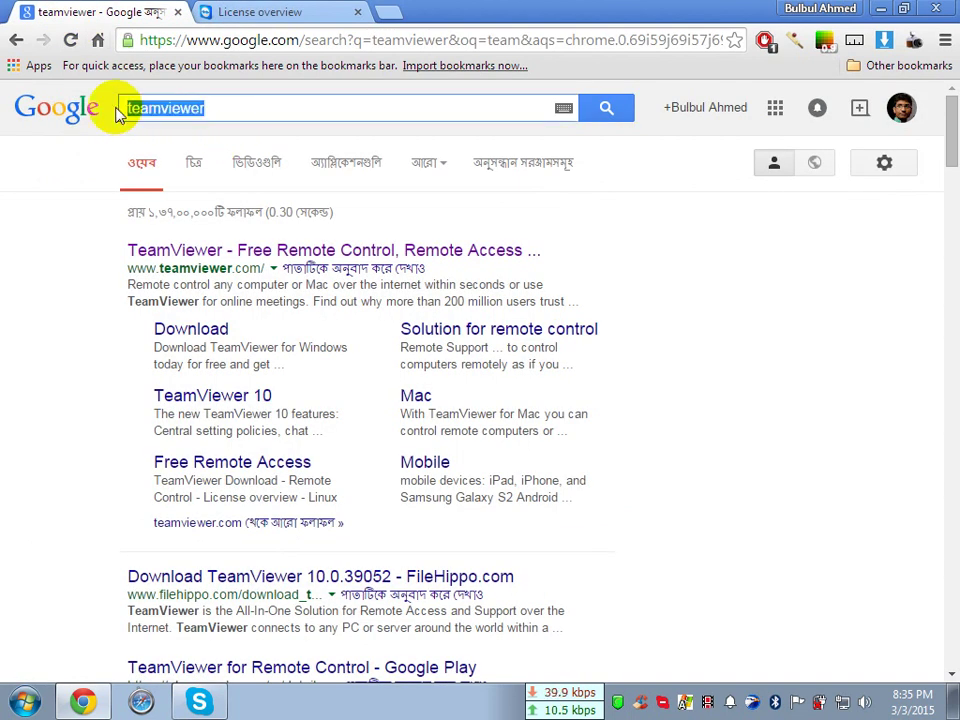
{"action": "type", "text": "a"}
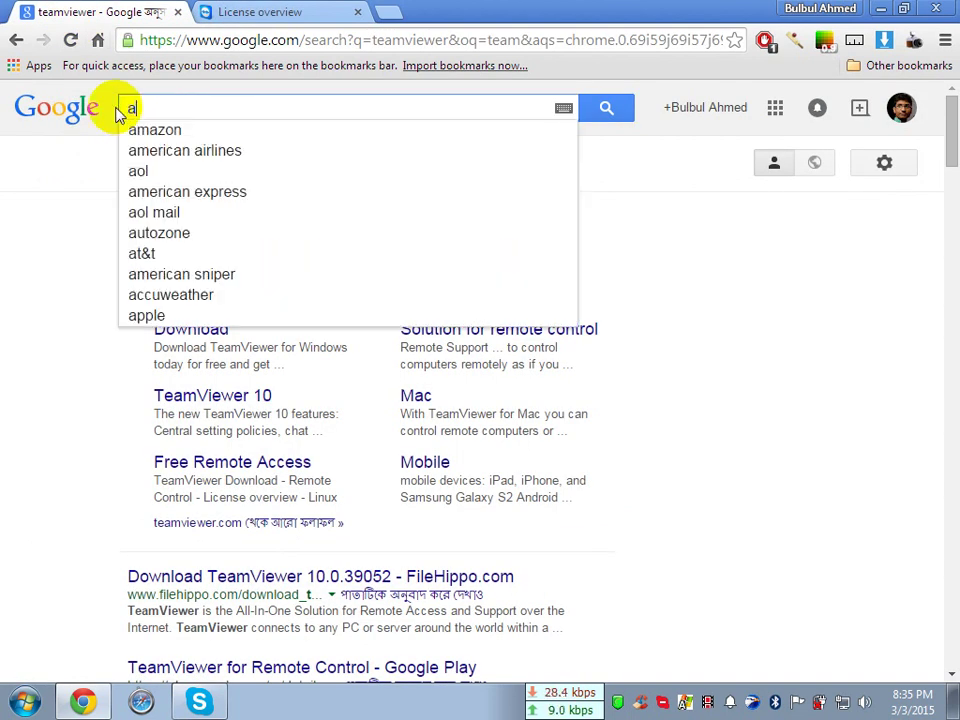
{"action": "type", "text": "re"}
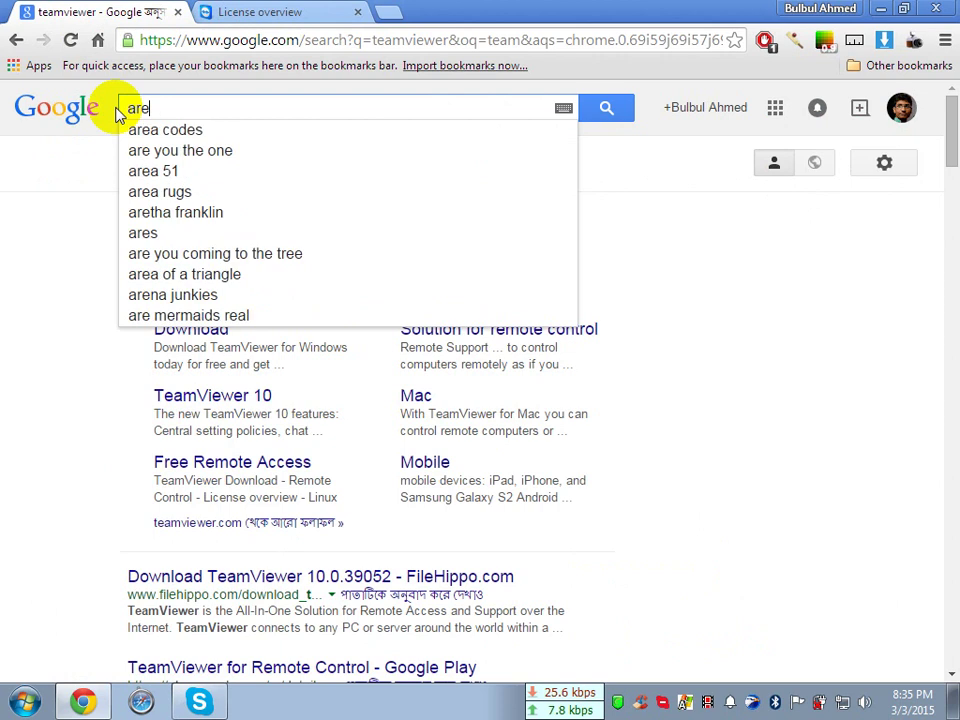
{"action": "key", "text": "BackSpace"}
{"action": "key", "text": "BackSpace"}
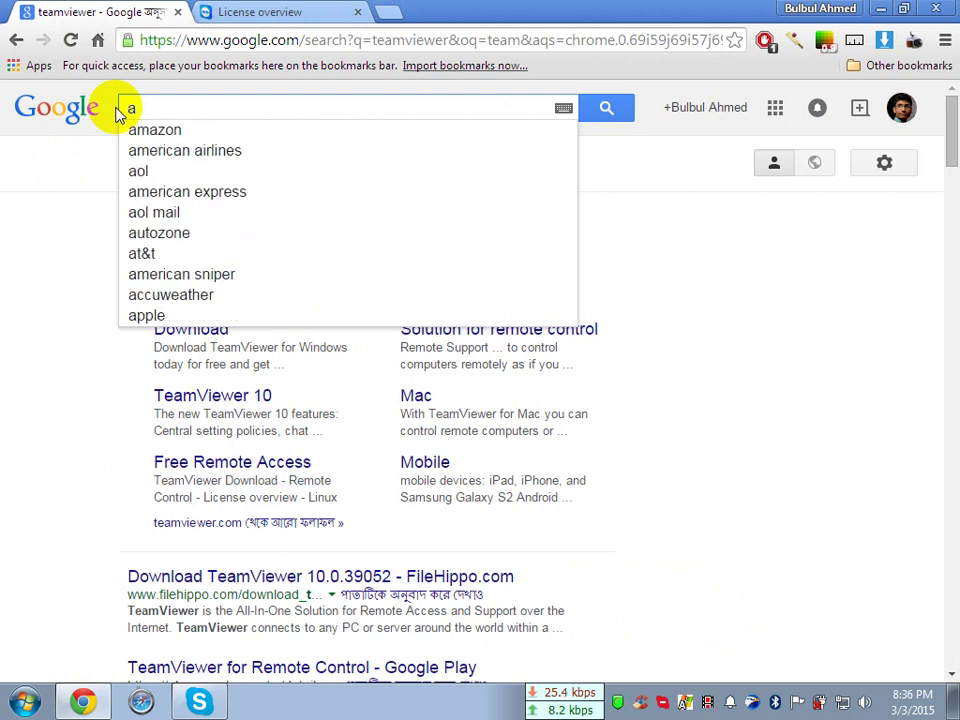
{"action": "type", "text": "gero"}
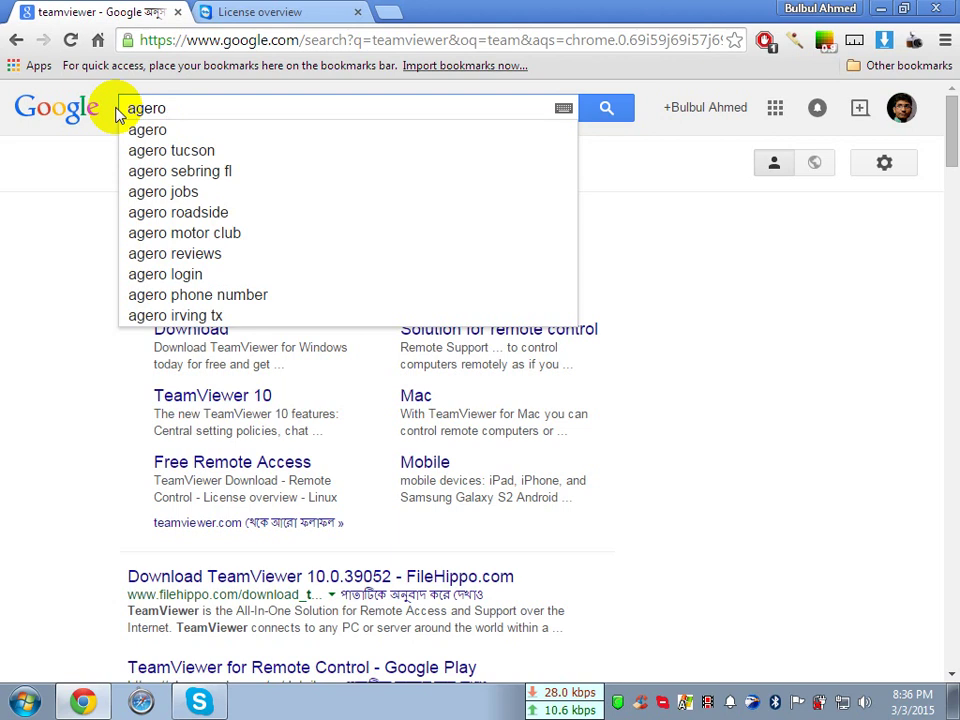
{"action": "type", "text": "admin"}
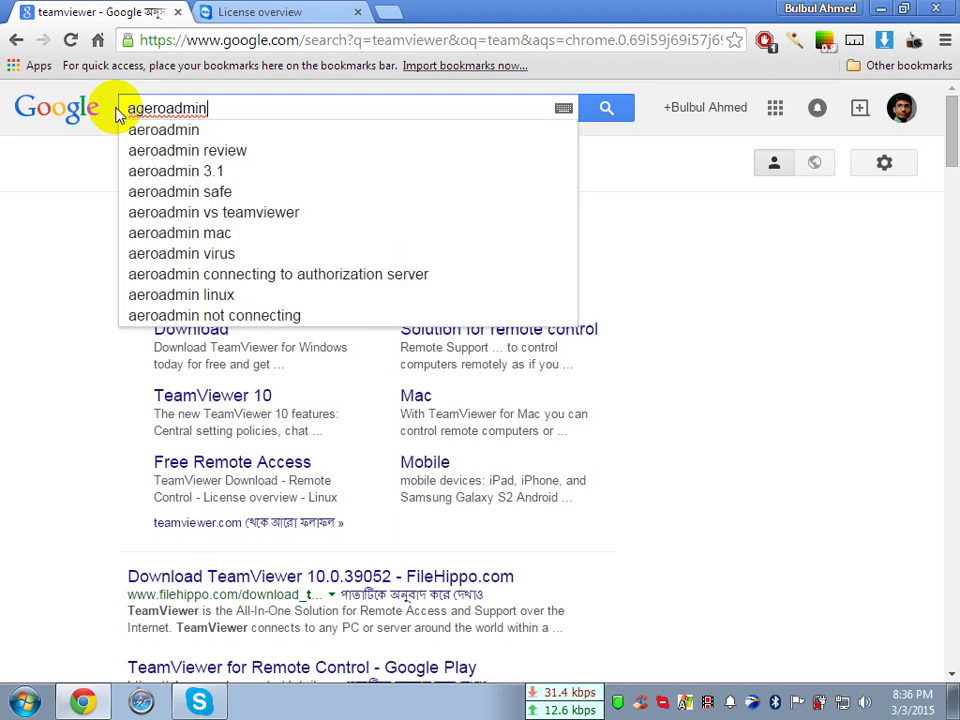
{"action": "left_click", "coordinate": [222, 136]}
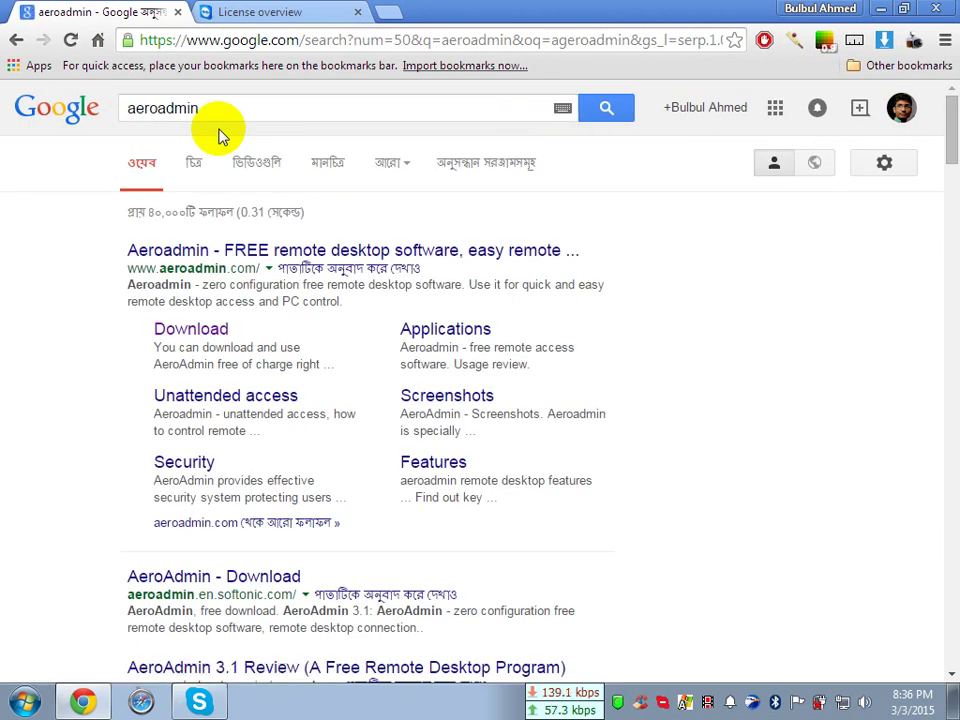
Step: Open the Aeroadmin site in a new tab, dismiss the pop-up, and view its Download page
{"action": "right_click", "coordinate": [333, 255]}
{"action": "left_click", "coordinate": [353, 264]}
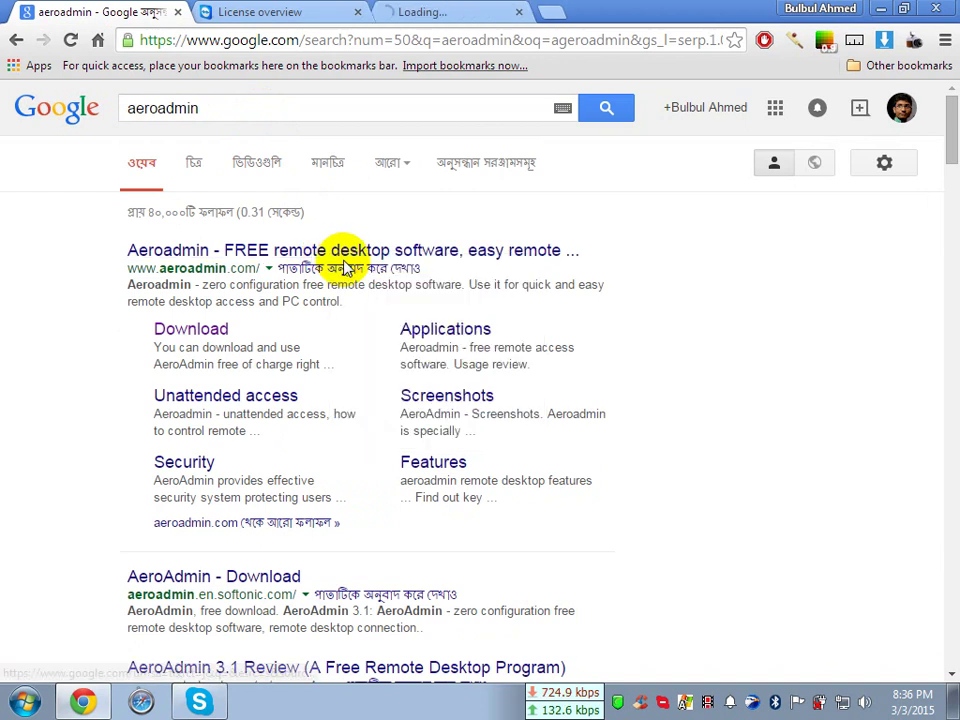
{"action": "left_click", "coordinate": [483, 12]}
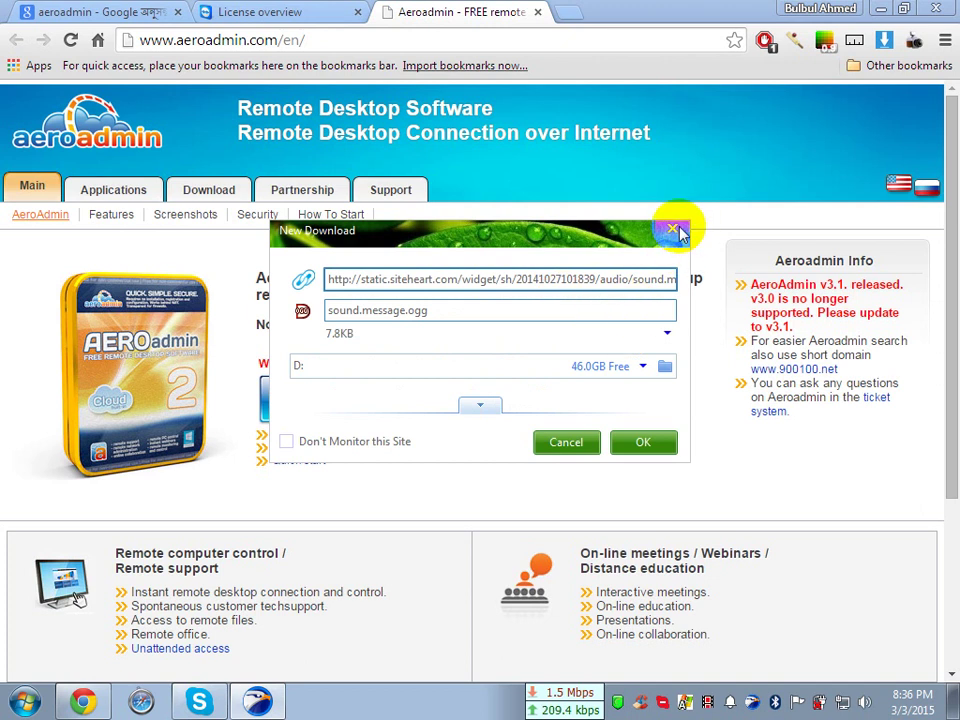
{"action": "left_click", "coordinate": [674, 230]}
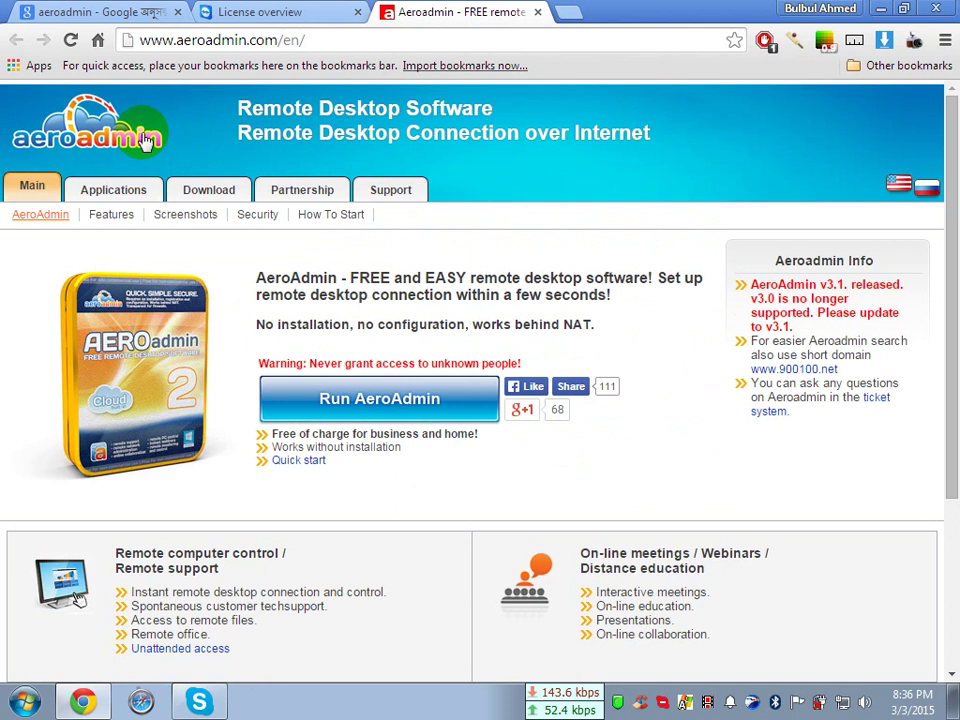
{"action": "left_click", "coordinate": [205, 198]}
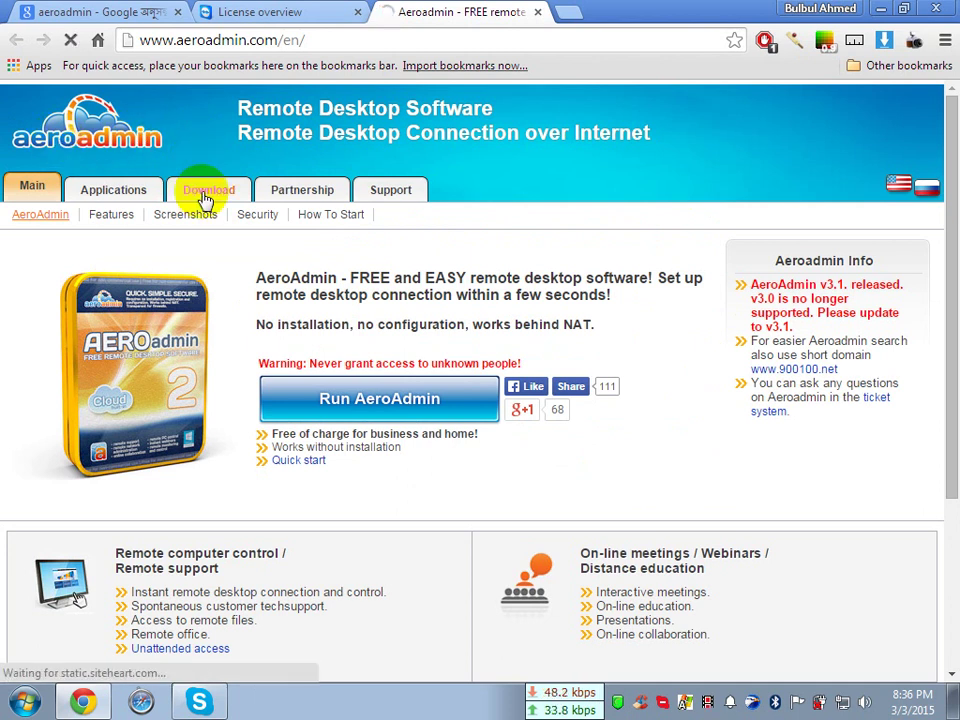
{"action": "scroll", "coordinate": [415, 370], "scroll_direction": "down", "scroll_amount": 1}
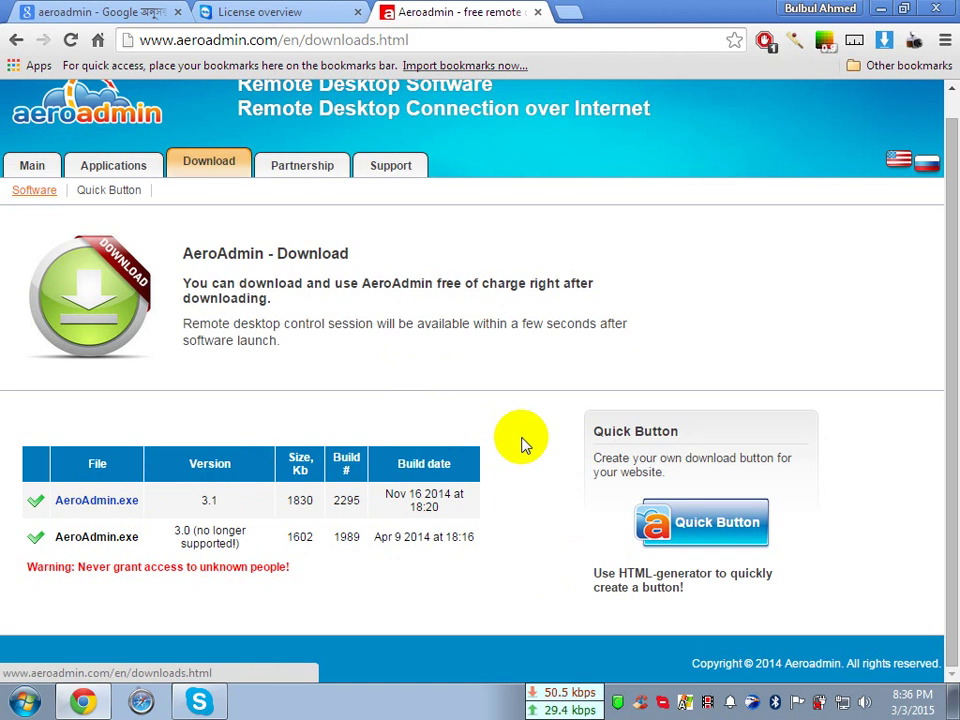
Step: Run the downloaded AeroAdmin.exe from EagleGet, then close EagleGet
{"action": "left_click", "coordinate": [753, 702]}
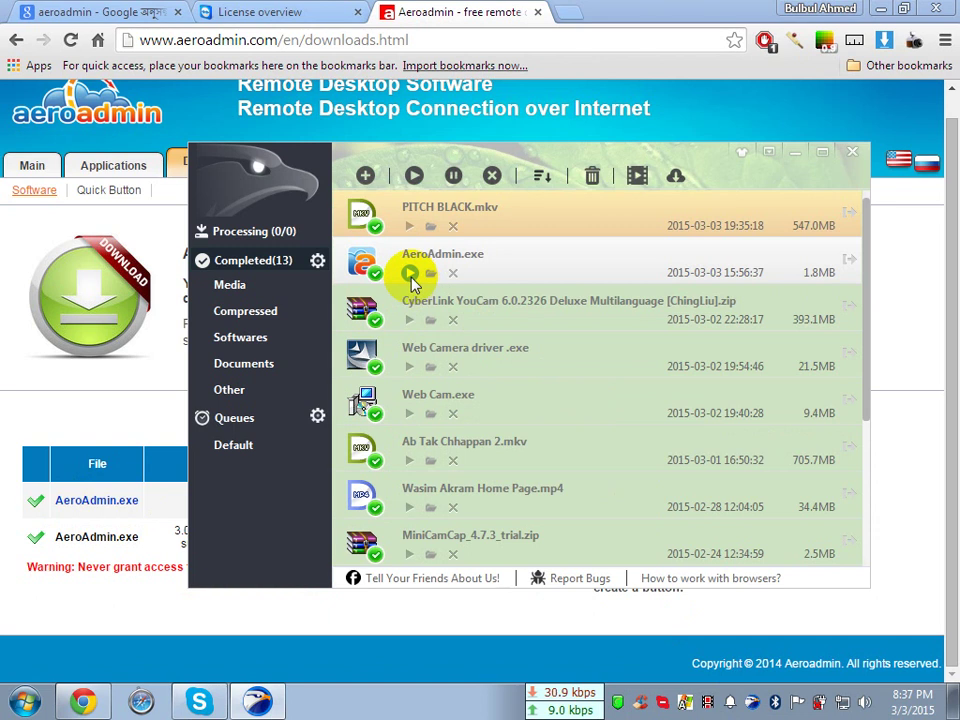
{"action": "left_click", "coordinate": [411, 277]}
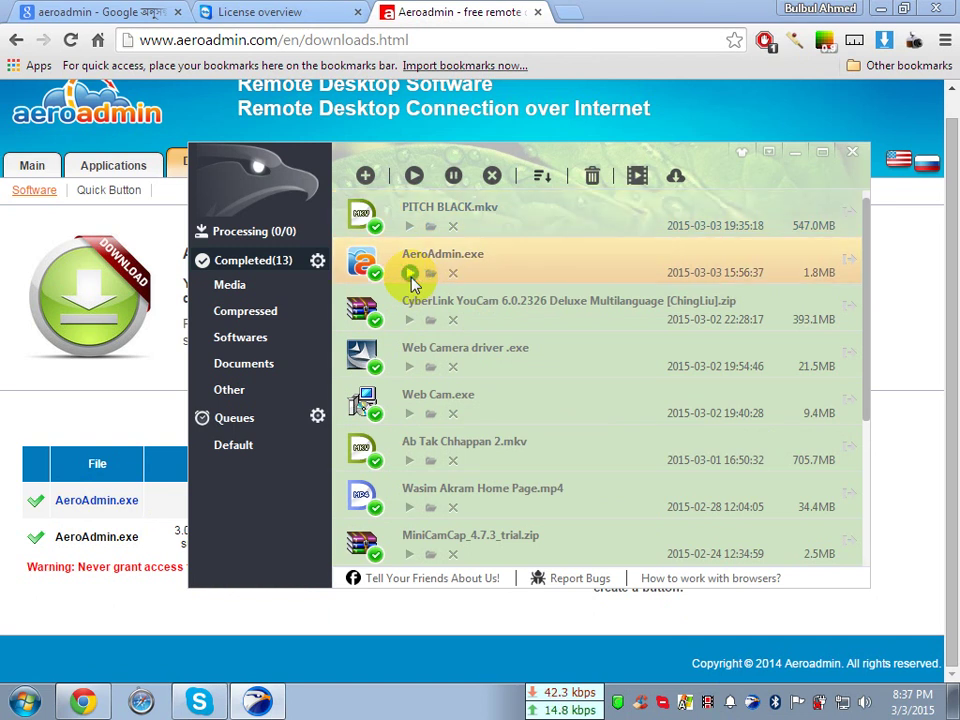
{"action": "left_click", "coordinate": [411, 274]}
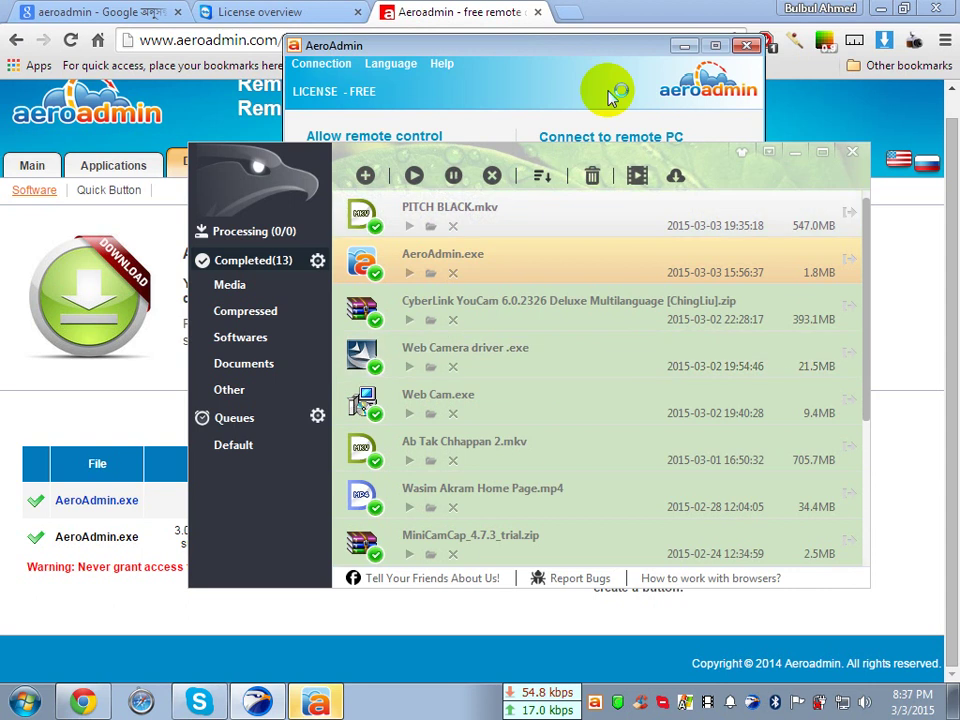
{"action": "left_click", "coordinate": [855, 154]}
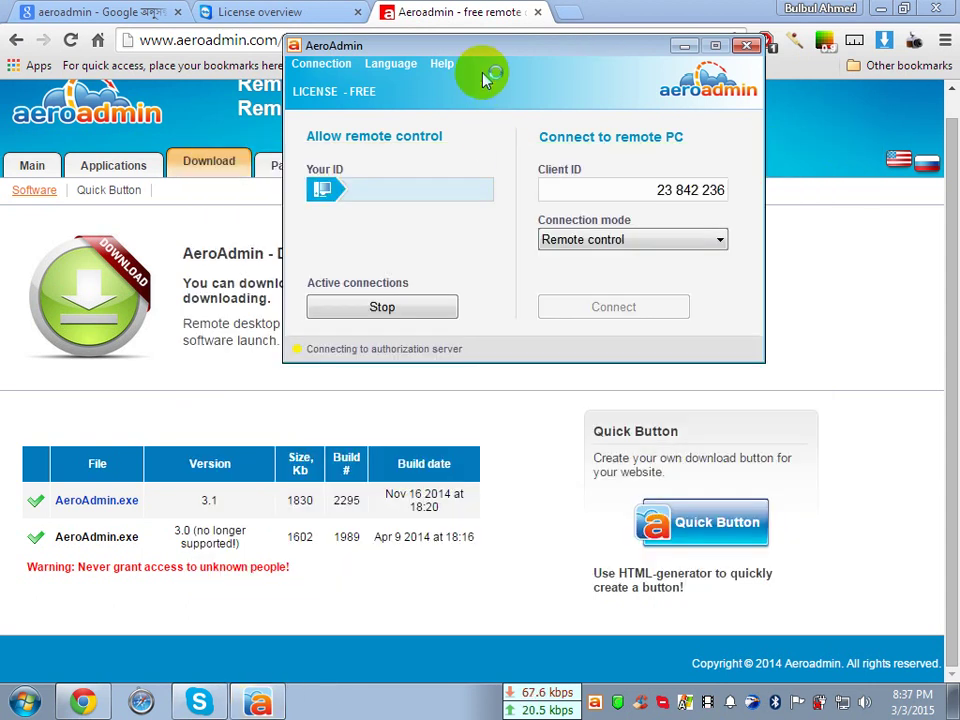
Step: Move the AeroAdmin window down and left and minimize Chrome
{"action": "left_click_drag", "start_coordinate": [472, 52], "coordinate": [301, 211]}
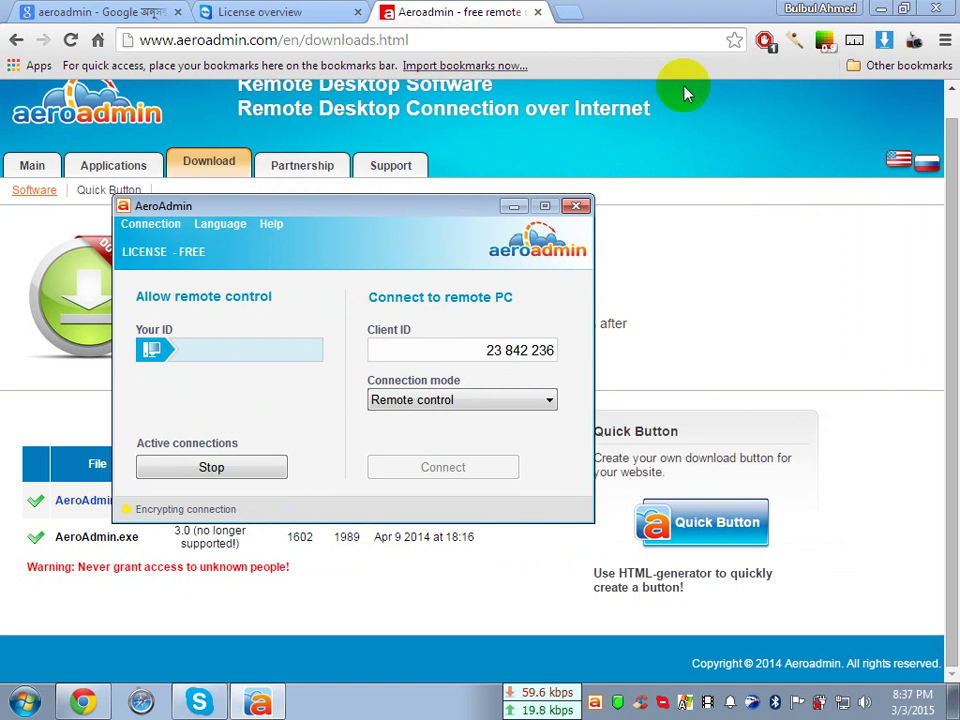
{"action": "left_click", "coordinate": [860, 34]}
{"action": "left_click", "coordinate": [880, 8]}
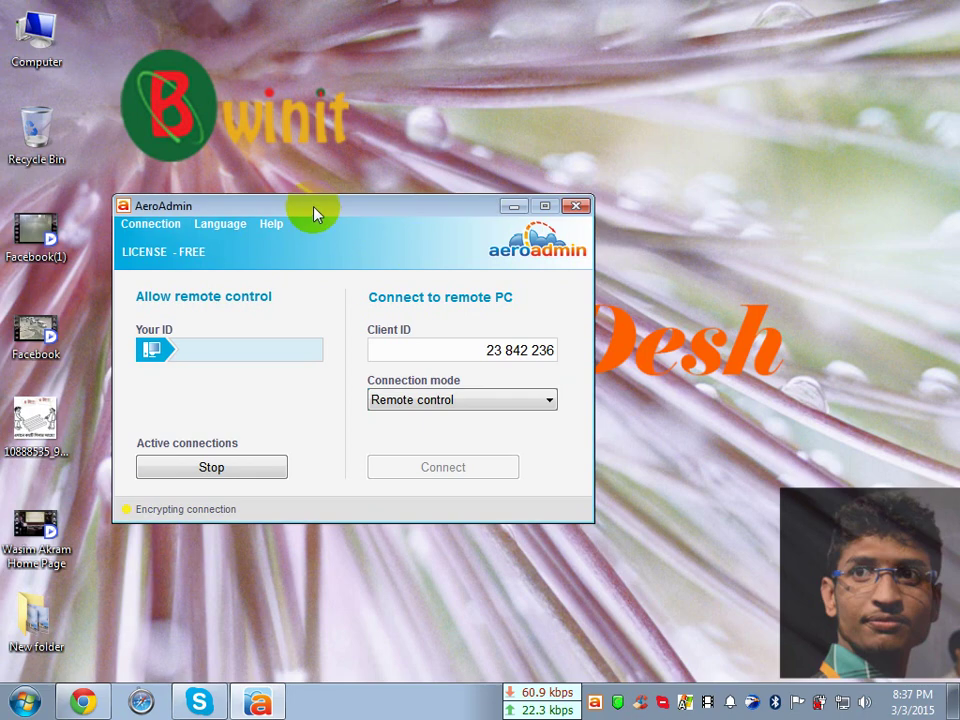
Step: Reposition AeroAdmin, select the Client ID number and expand the Connection mode list
{"action": "left_click_drag", "start_coordinate": [313, 213], "coordinate": [392, 170]}
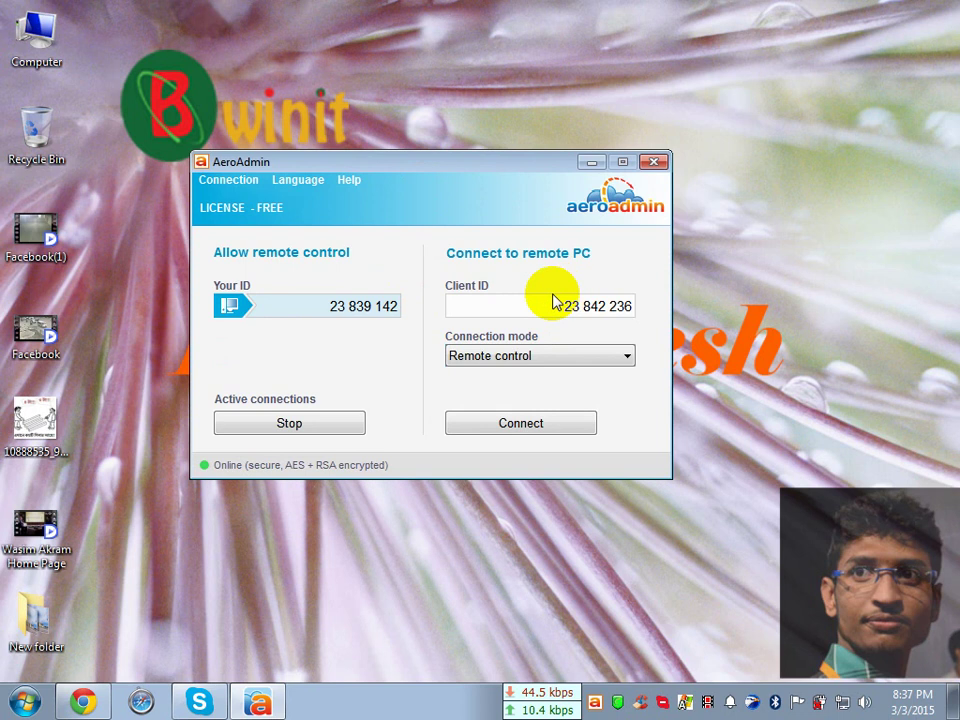
{"action": "left_click_drag", "start_coordinate": [561, 302], "coordinate": [654, 320]}
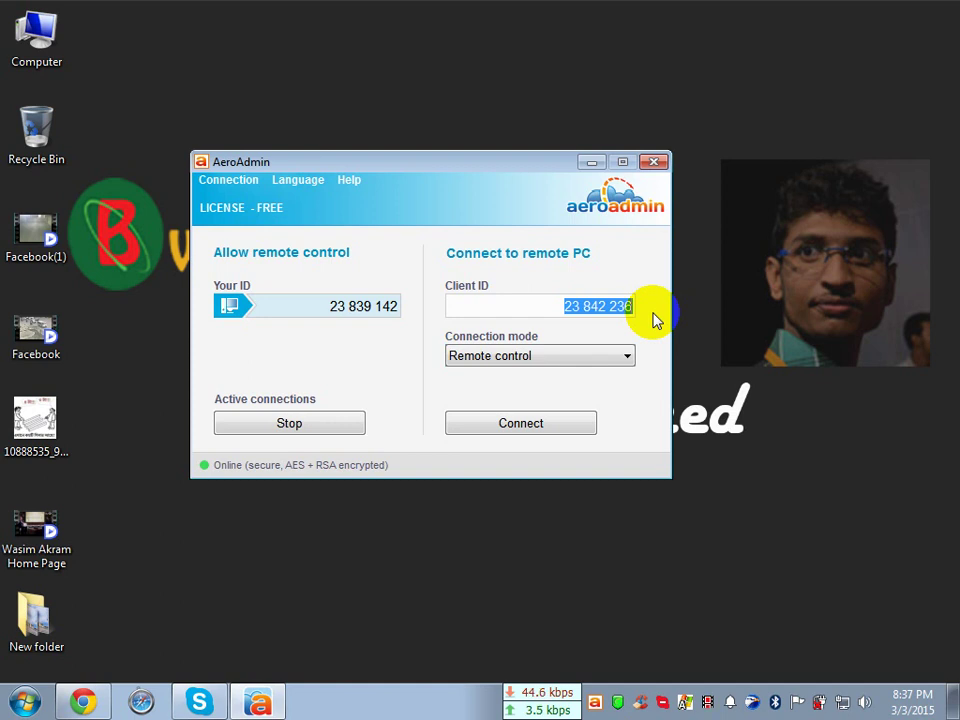
{"action": "left_click", "coordinate": [627, 358]}
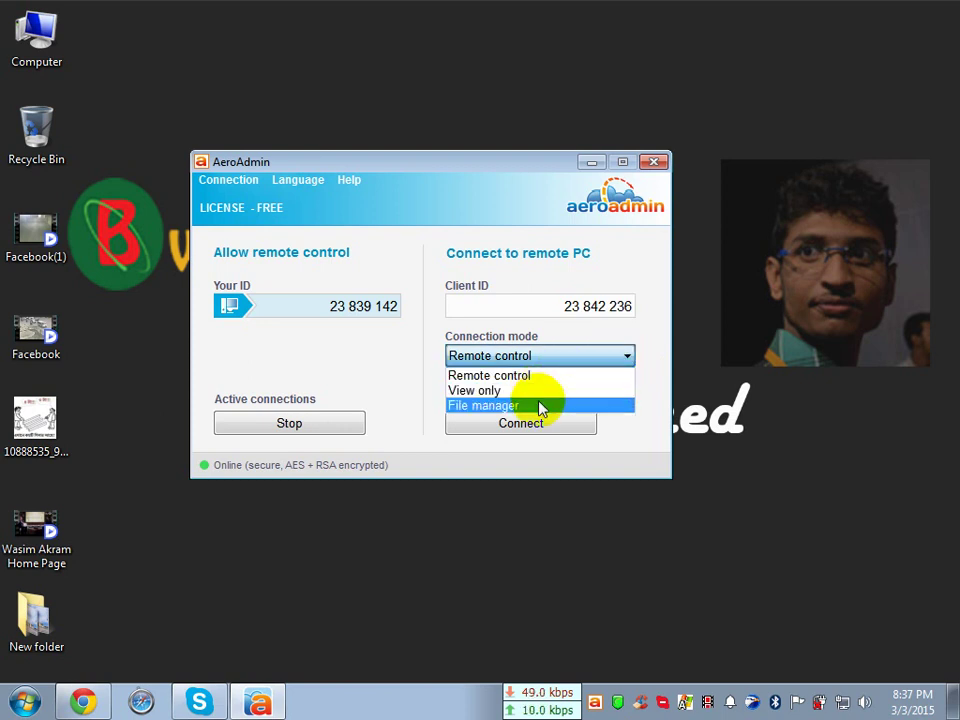
Step: Keep Remote control as the connection mode and show the Help options
{"action": "left_click", "coordinate": [630, 358]}
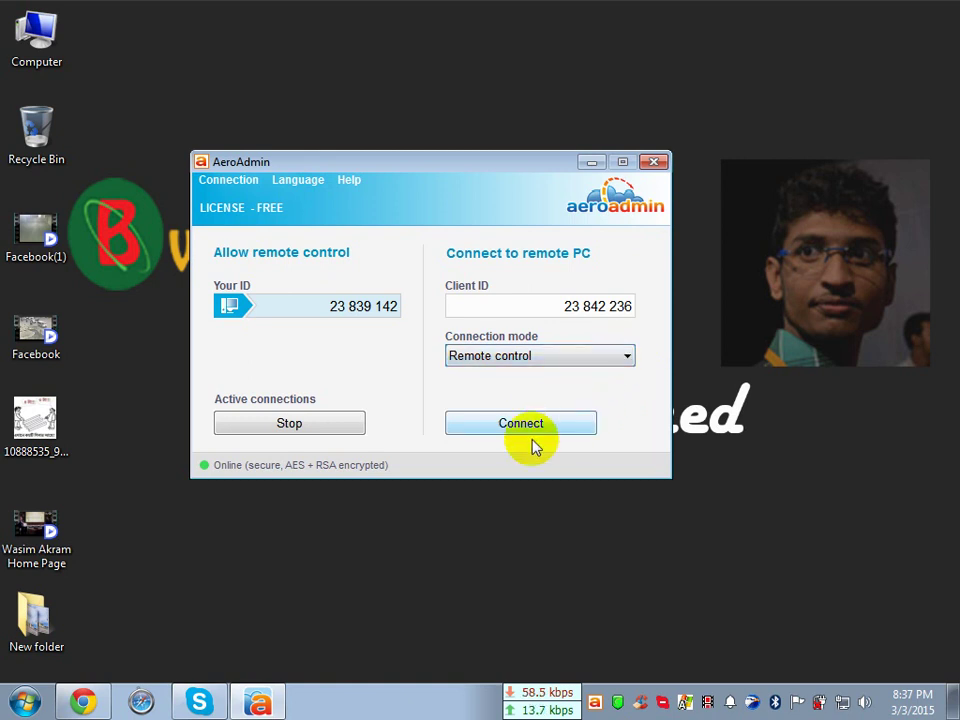
{"action": "left_click", "coordinate": [762, 527]}
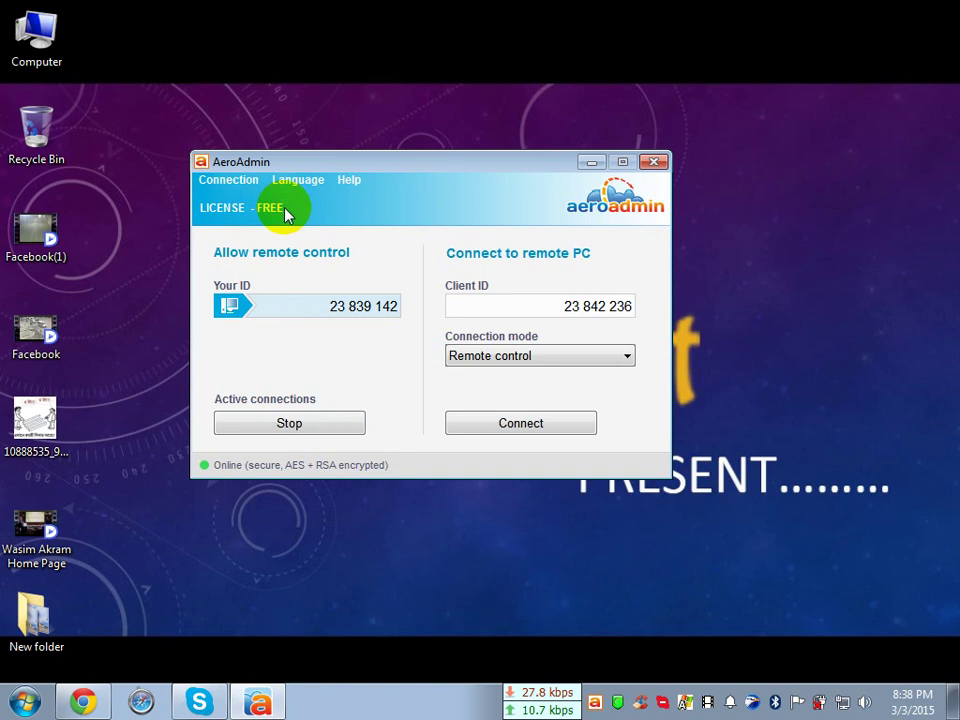
{"action": "left_click", "coordinate": [355, 184]}
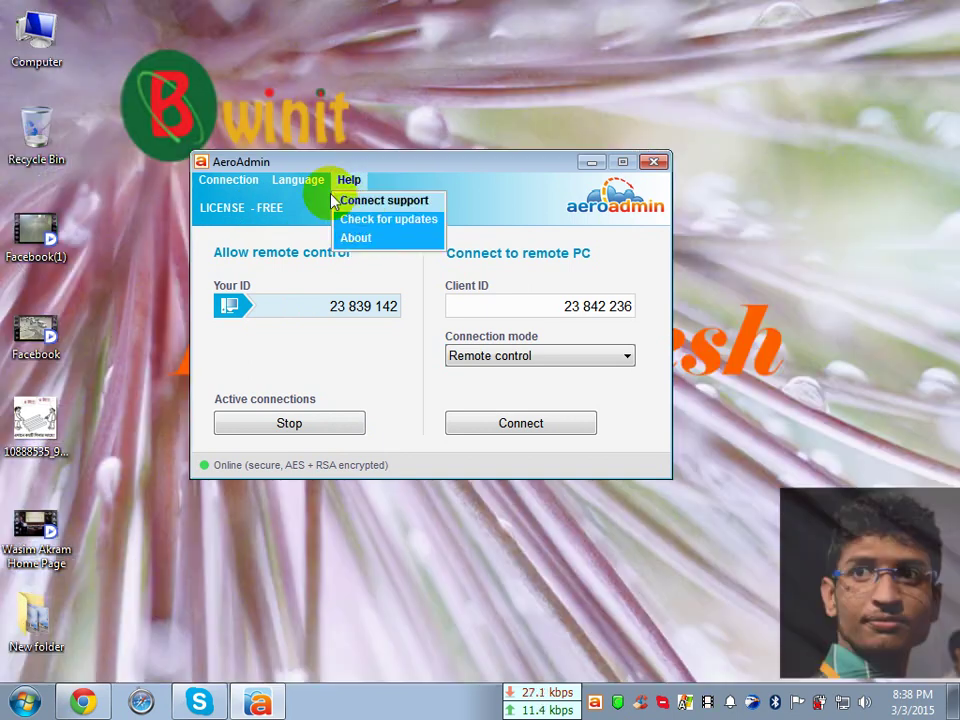
{"action": "mouse_move", "coordinate": [302, 182]}
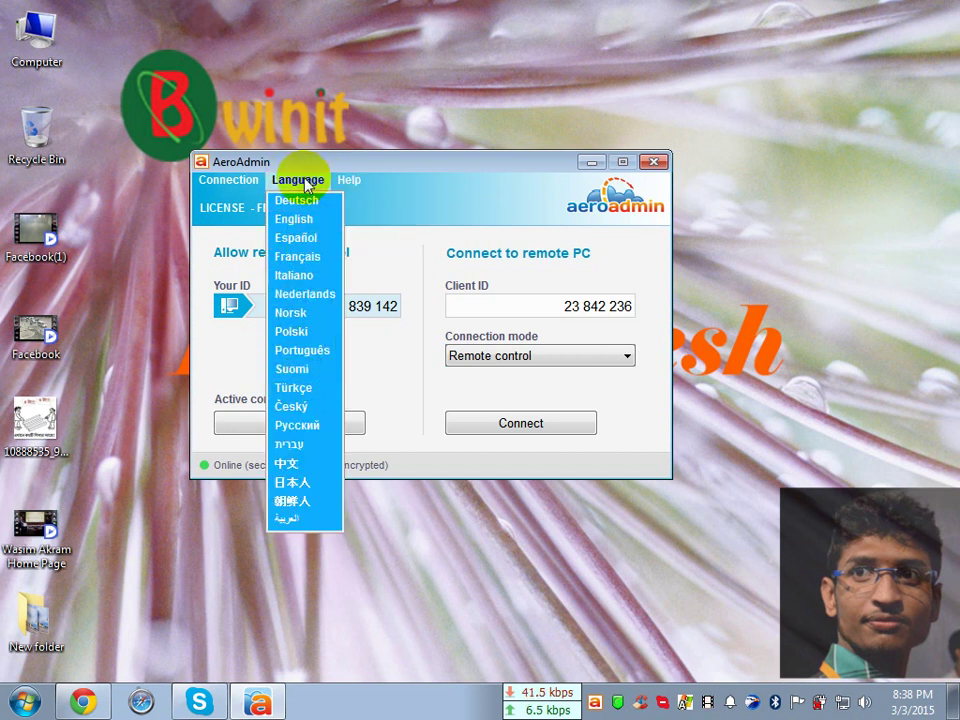
{"action": "left_click", "coordinate": [438, 163]}
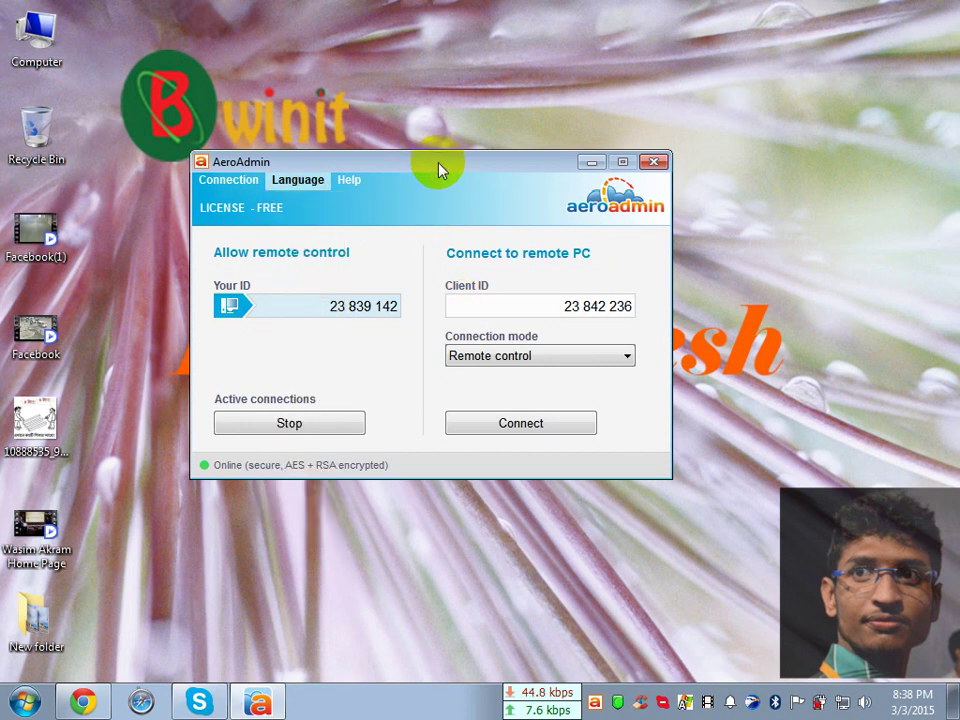
{"action": "left_click", "coordinate": [249, 187]}
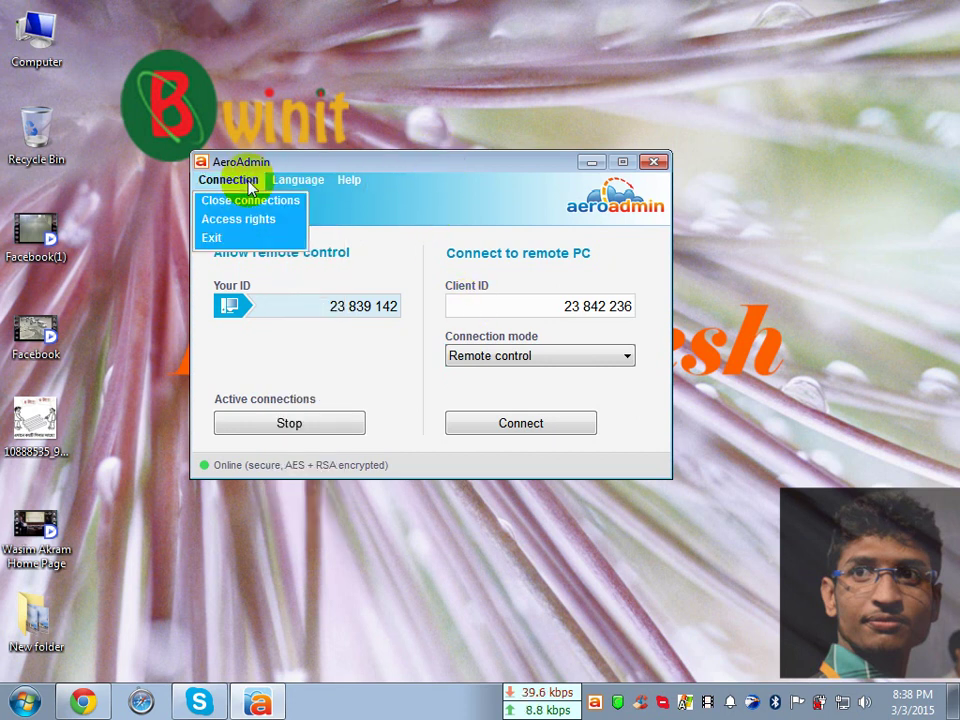
{"action": "left_click", "coordinate": [448, 220]}
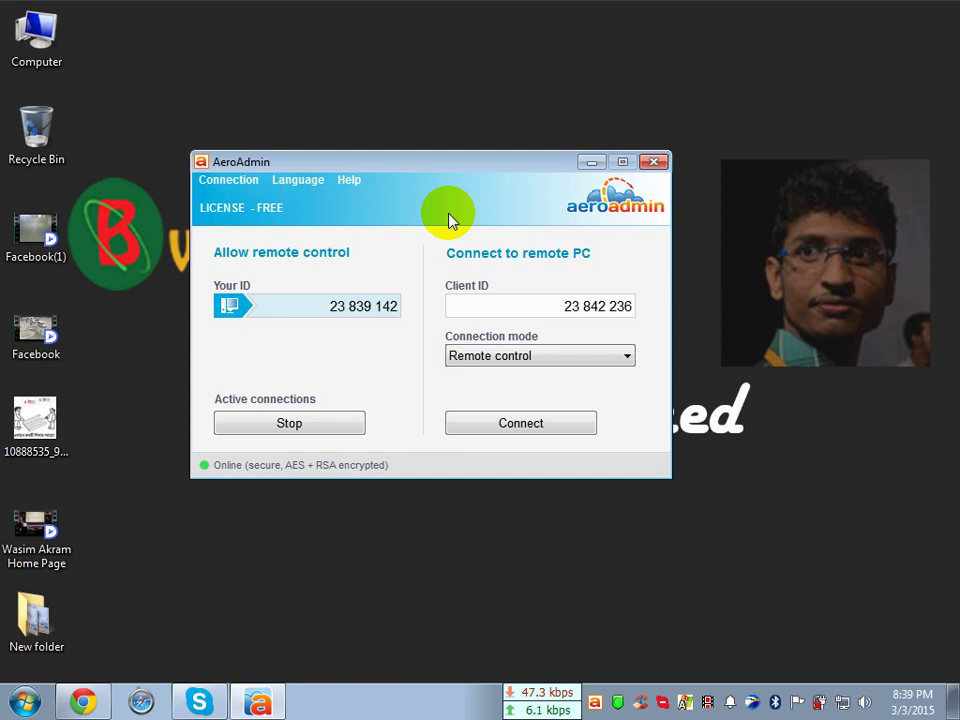
{"action": "left_click", "coordinate": [83, 701]}
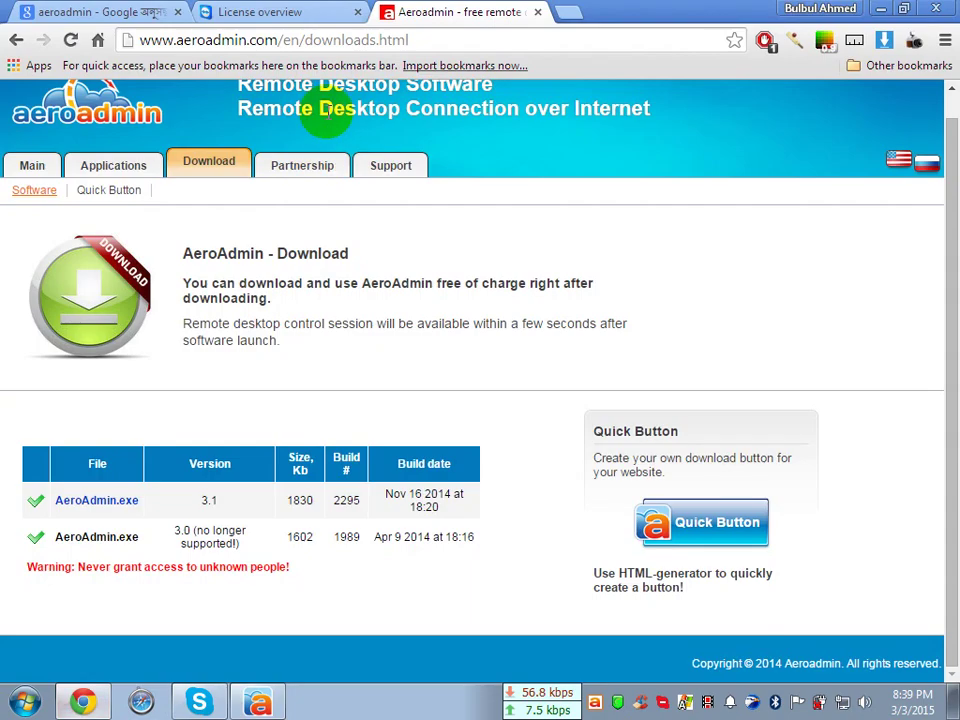
{"action": "left_click", "coordinate": [881, 11]}
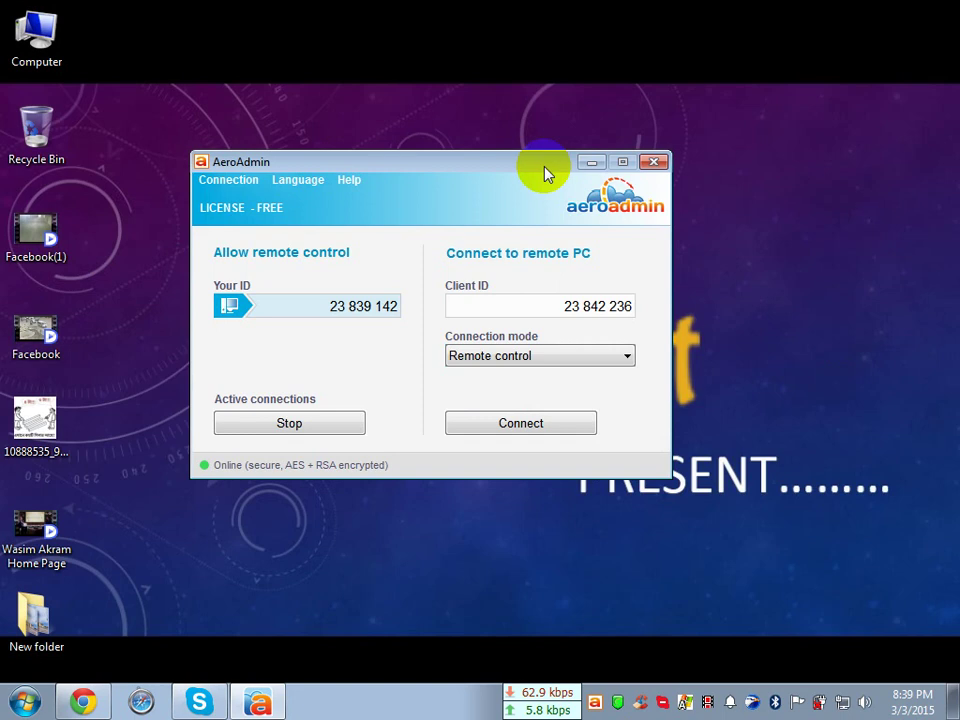